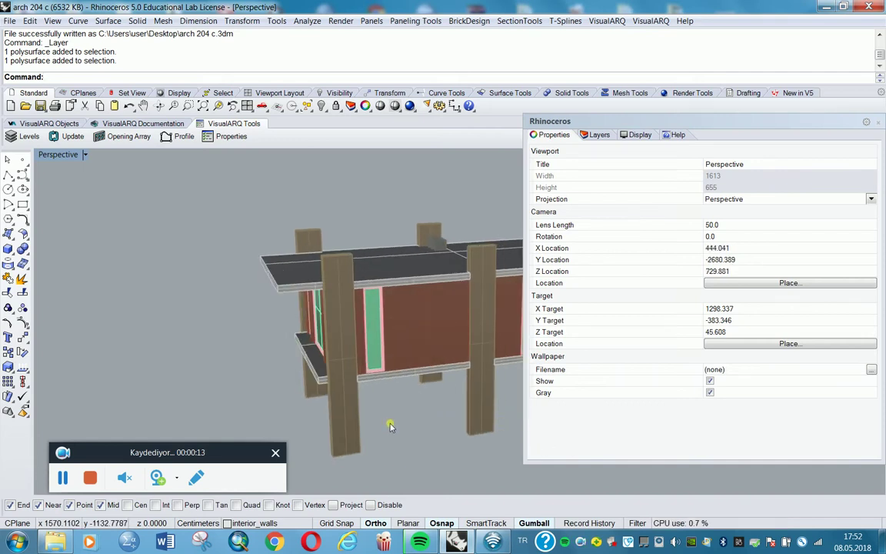
- Select the large wooden wall panel beside the narrow front window and assign its material by Object
{"action": "right_click_drag", "start_coordinate": [405, 439], "coordinate": [432, 452]}
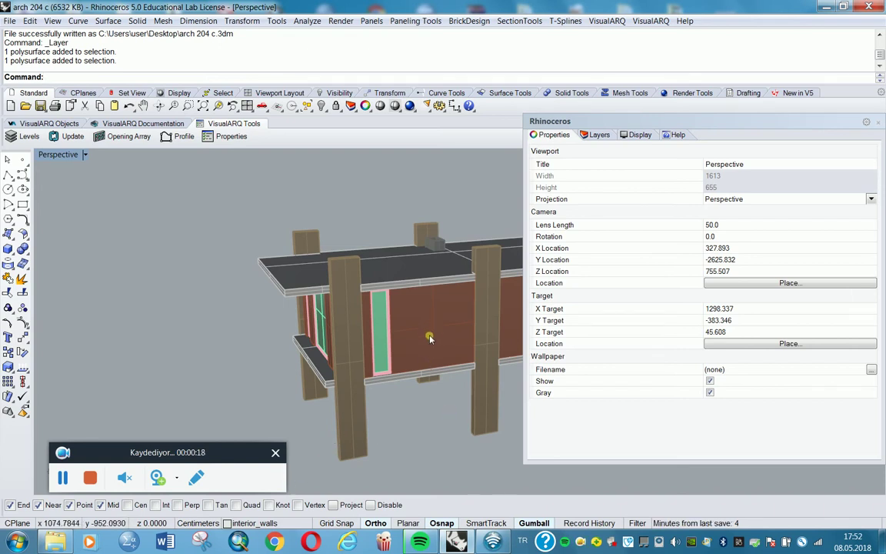
{"action": "left_click", "coordinate": [446, 419]}
{"action": "left_click", "coordinate": [441, 454]}
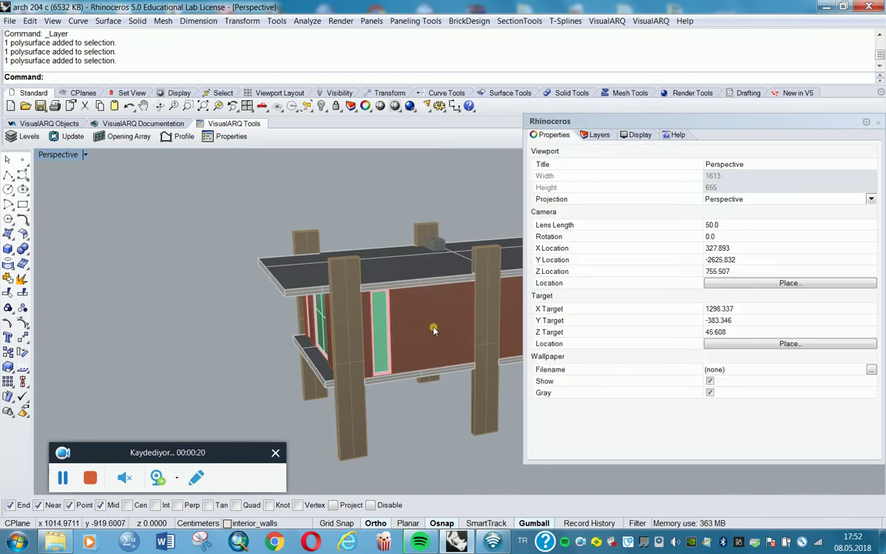
{"action": "left_click", "coordinate": [430, 326]}
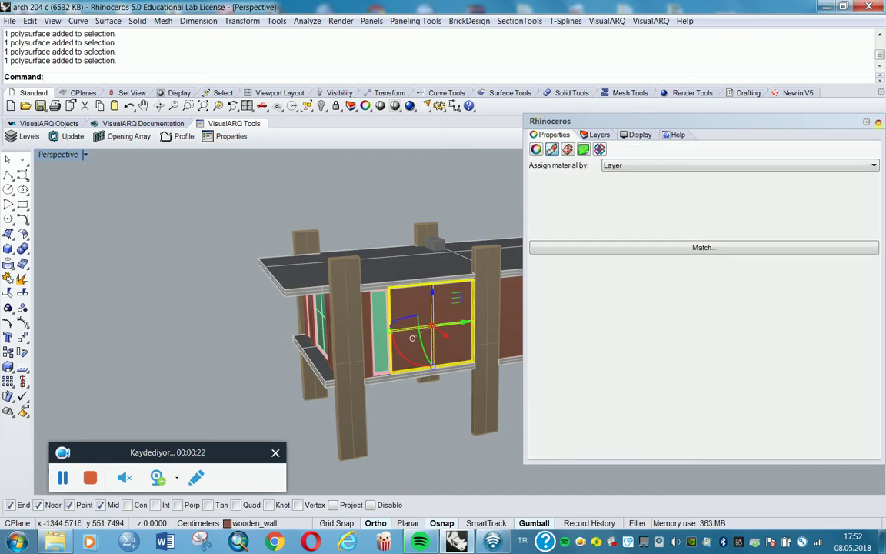
{"action": "left_click_drag", "start_coordinate": [853, 128], "coordinate": [857, 131]}
{"action": "left_click", "coordinate": [809, 124]}
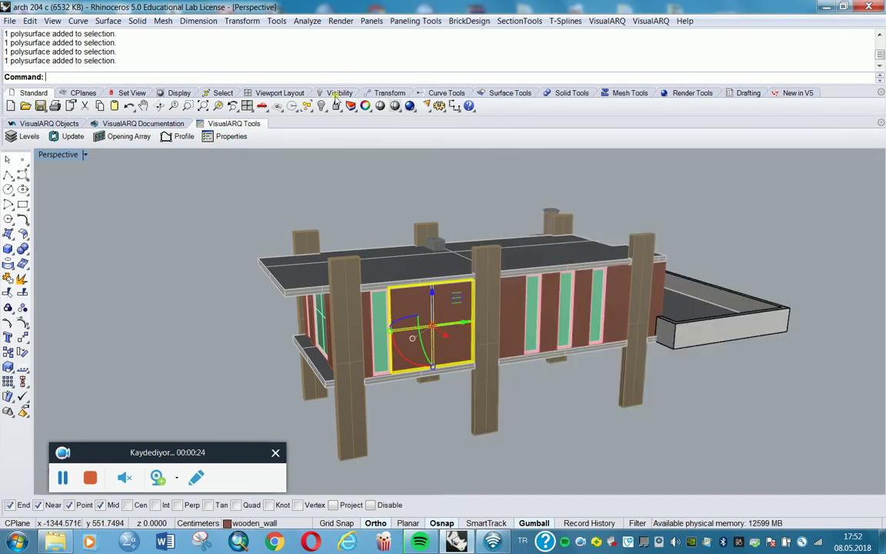
{"action": "left_click", "coordinate": [307, 105]}
{"action": "left_click_drag", "start_coordinate": [593, 128], "coordinate": [677, 117]}
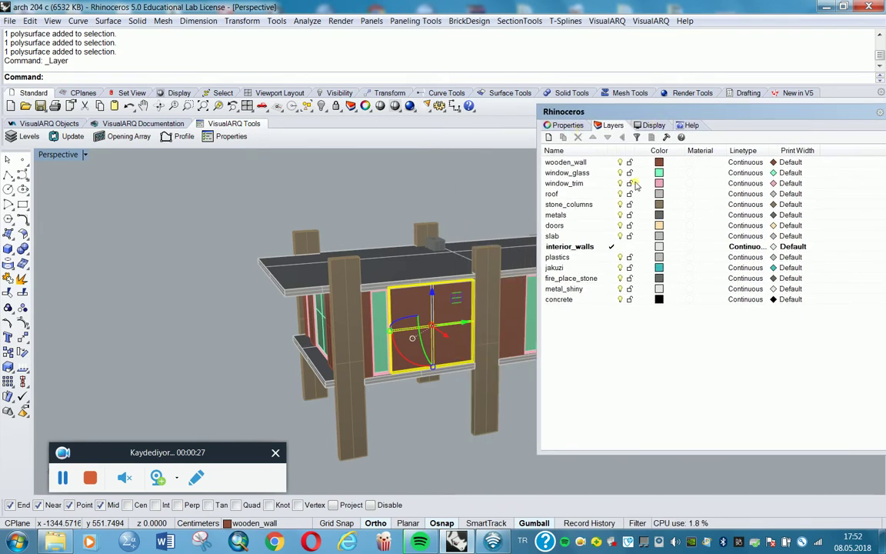
{"action": "left_click", "coordinate": [566, 126]}
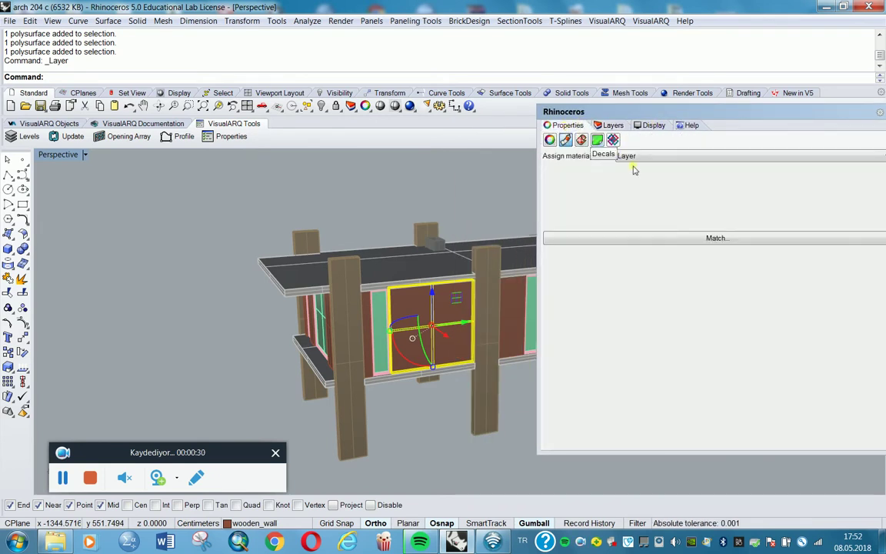
{"action": "left_click", "coordinate": [676, 158]}
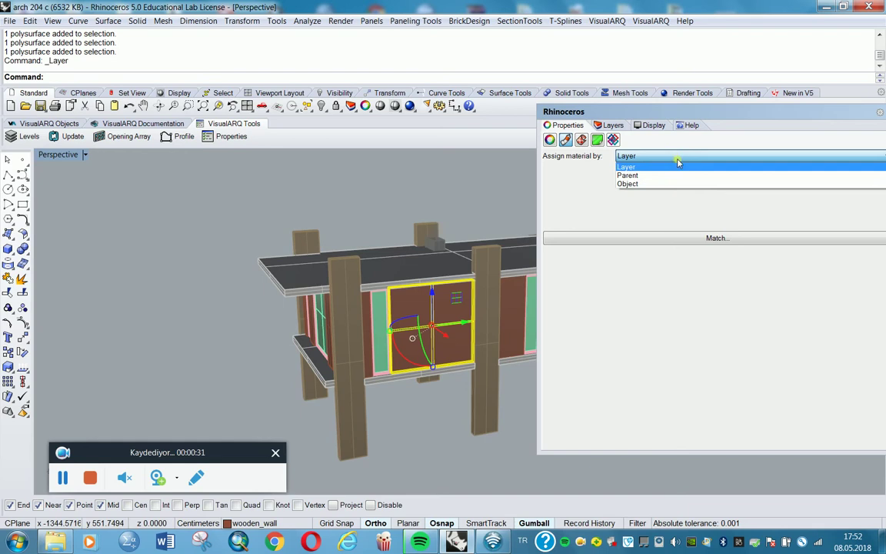
{"action": "left_click", "coordinate": [642, 184]}
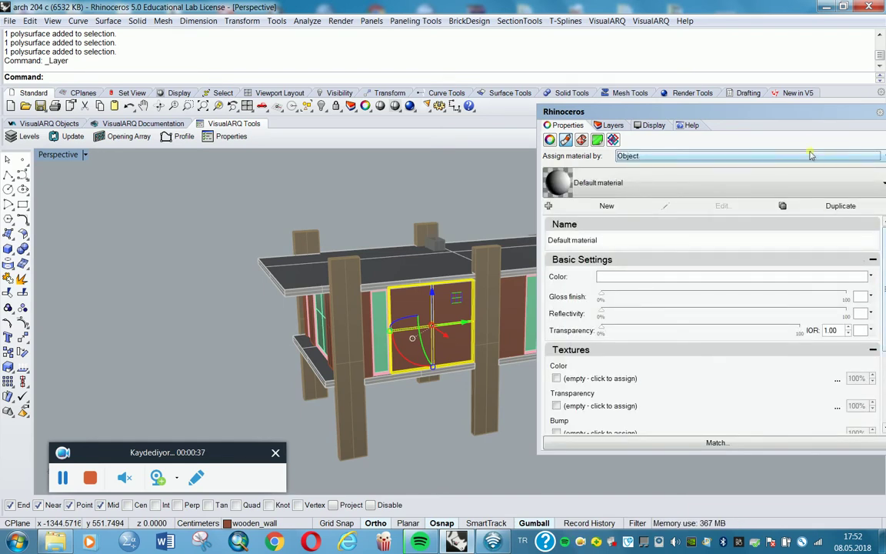
- Assign the Brick PNG image from the Desktop as the color texture of the wall panel's material
{"action": "left_click_drag", "start_coordinate": [804, 116], "coordinate": [797, 80]}
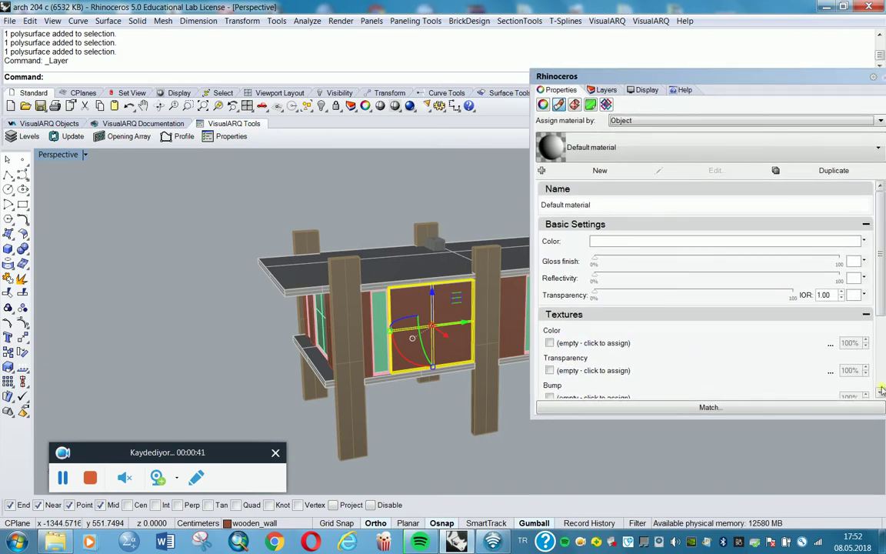
{"action": "scroll", "coordinate": [883, 346], "scroll_direction": "down", "scroll_amount": 3}
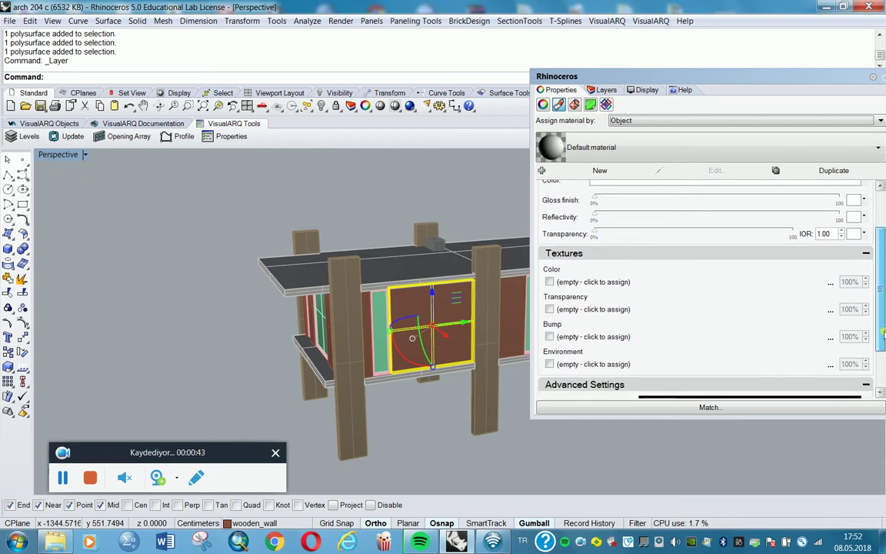
{"action": "scroll", "coordinate": [883, 333], "scroll_direction": "up", "scroll_amount": 3}
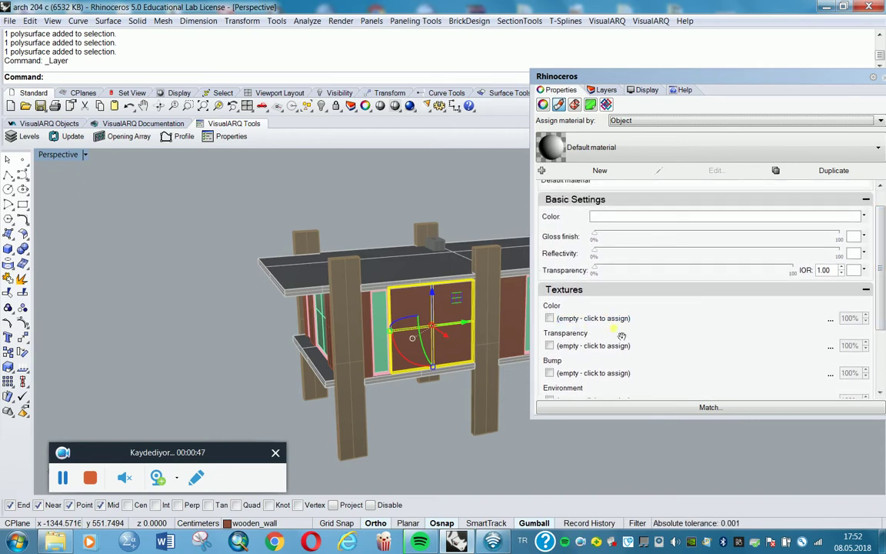
{"action": "left_click", "coordinate": [598, 318]}
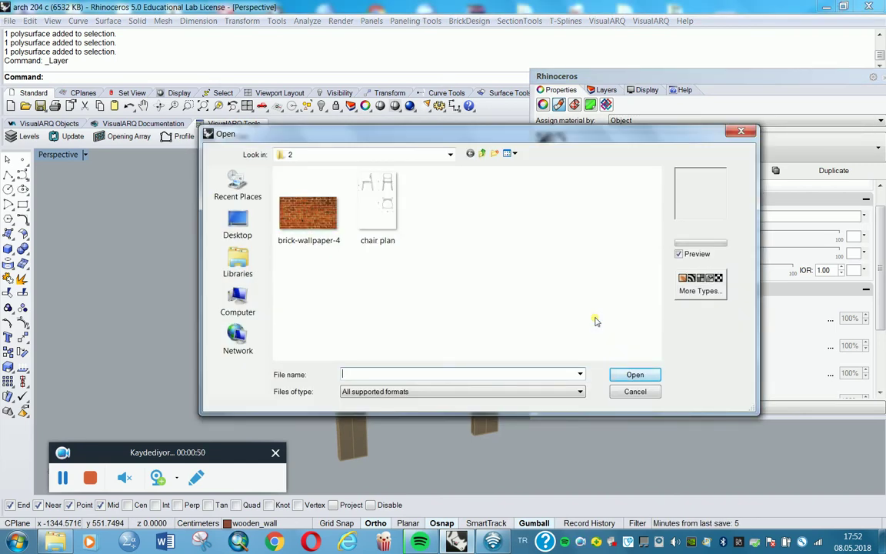
{"action": "left_click", "coordinate": [238, 225]}
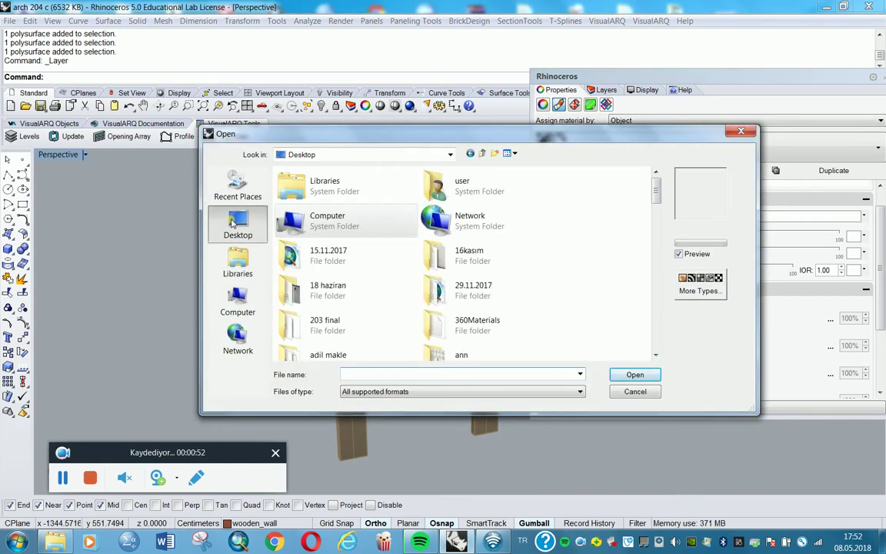
{"action": "left_click", "coordinate": [454, 289]}
{"action": "key", "text": "b"}
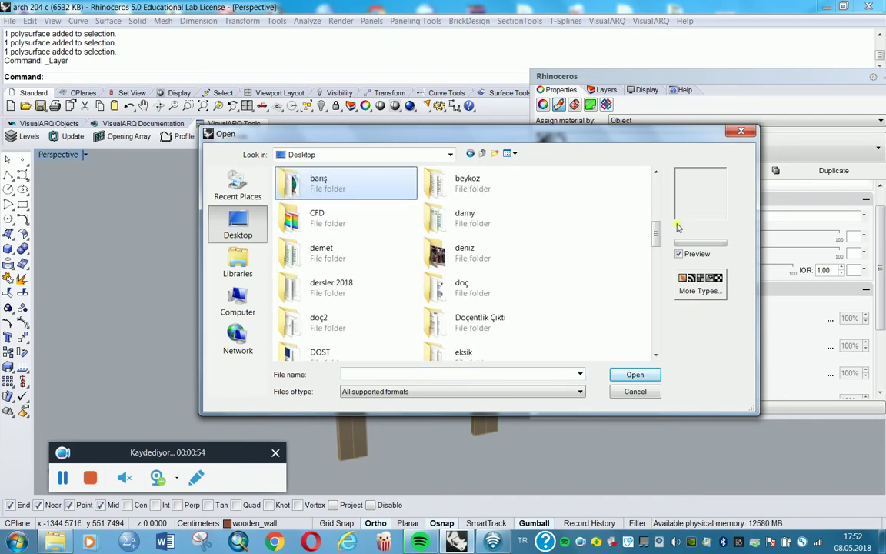
{"action": "left_click_drag", "start_coordinate": [658, 233], "coordinate": [667, 335]}
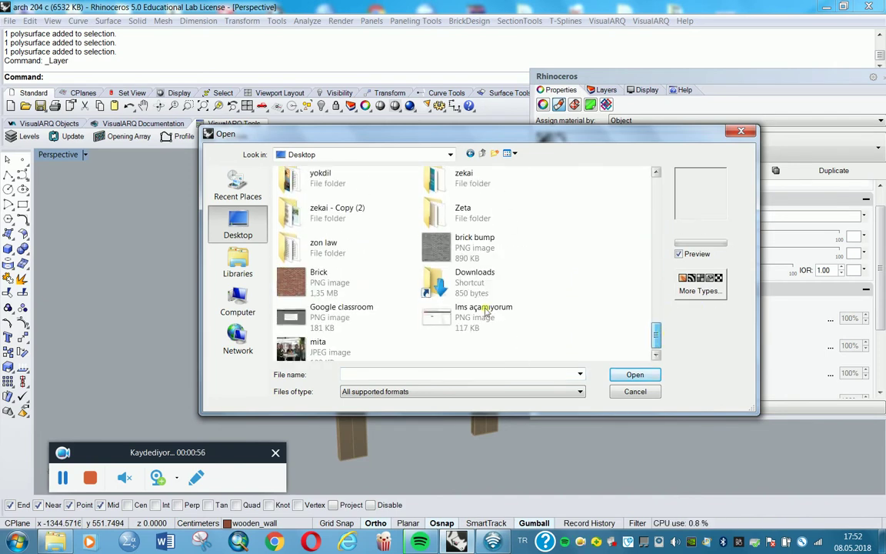
{"action": "left_click", "coordinate": [373, 281]}
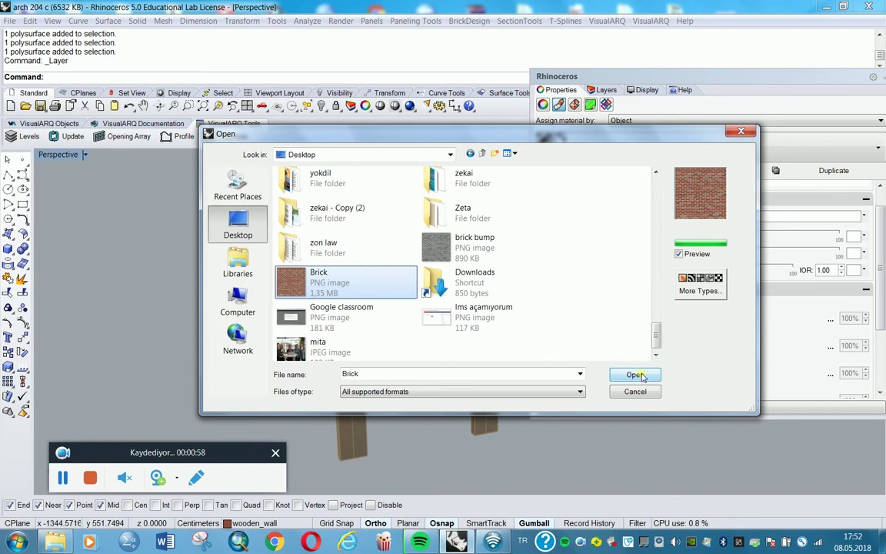
{"action": "left_click", "coordinate": [635, 375]}
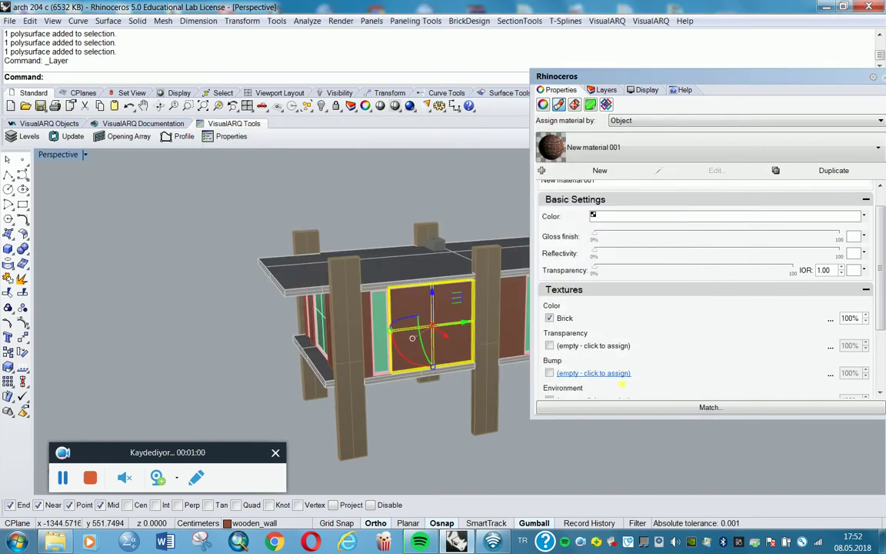
- Set the Perspective viewport's display mode to Rendered and view the brick wall panel up close
{"action": "right_click_drag", "start_coordinate": [383, 391], "coordinate": [404, 390]}
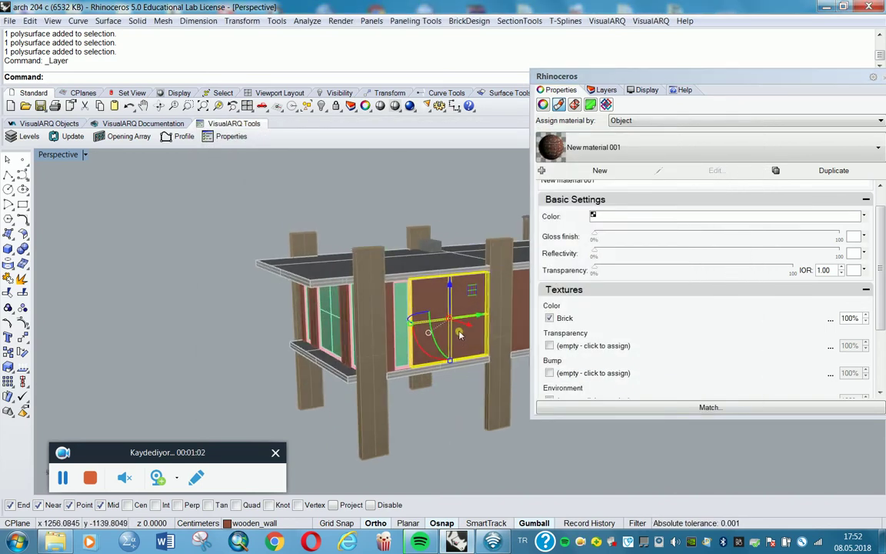
{"action": "scroll", "coordinate": [459, 338], "scroll_direction": "up", "scroll_amount": 4}
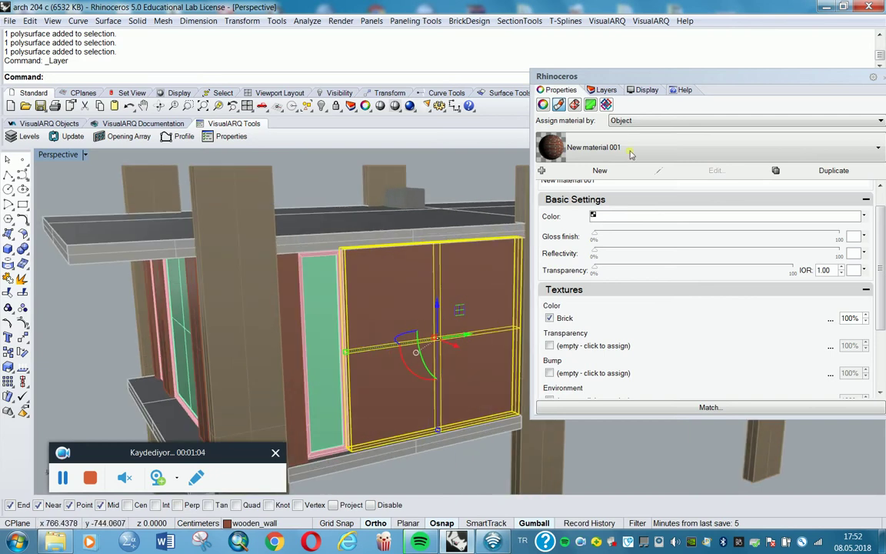
{"action": "left_click", "coordinate": [55, 154]}
{"action": "left_click", "coordinate": [155, 147]}
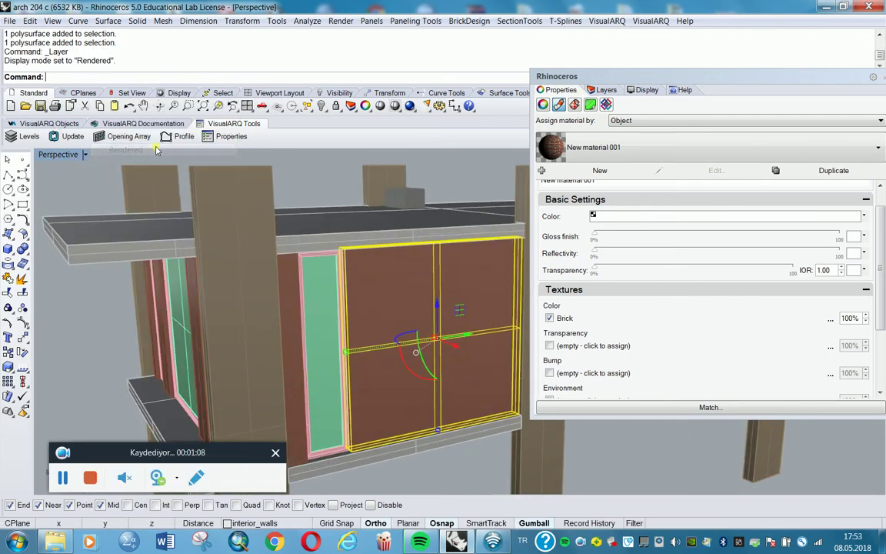
{"action": "left_click", "coordinate": [631, 459]}
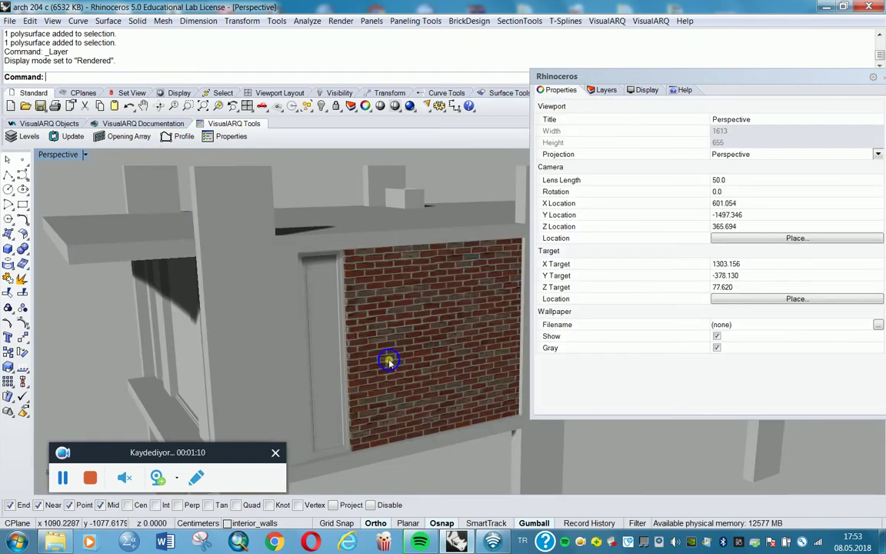
{"action": "mouse_move", "coordinate": [390, 361]}
{"action": "right_mouse_down"}
{"action": "mouse_move", "coordinate": [315, 366]}
{"action": "mouse_move", "coordinate": [291, 354]}
{"action": "mouse_move", "coordinate": [408, 352]}
{"action": "mouse_move", "coordinate": [404, 411]}
{"action": "mouse_move", "coordinate": [375, 370]}
{"action": "right_mouse_up"}
{"action": "scroll", "coordinate": [402, 347], "scroll_direction": "up", "scroll_amount": 5}
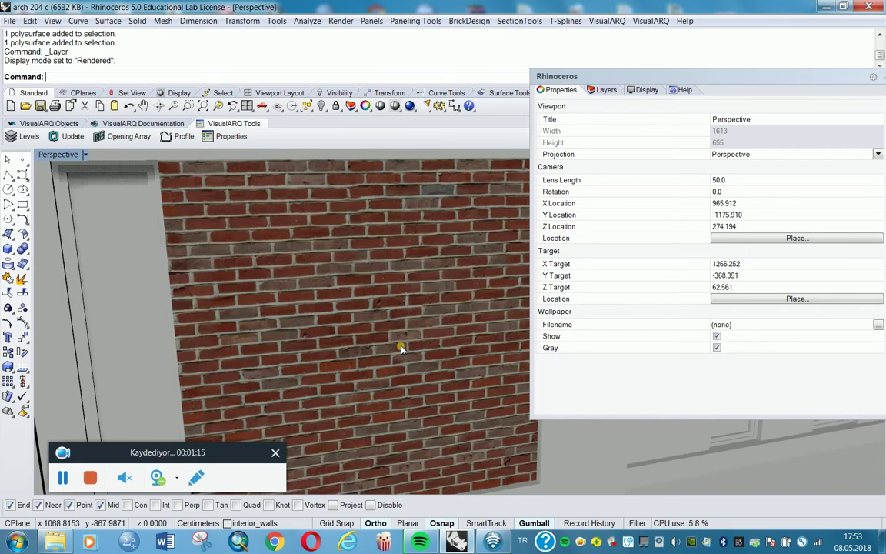
- Assign the brick bump PNG image from the Desktop as the bump texture of the brick panel's material
{"action": "left_click", "coordinate": [361, 264]}
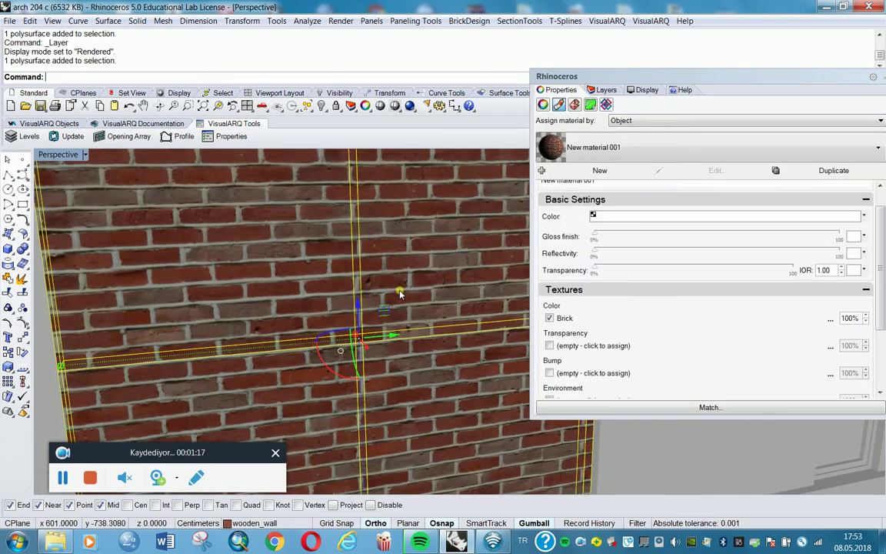
{"action": "left_click_drag", "start_coordinate": [882, 305], "coordinate": [883, 314]}
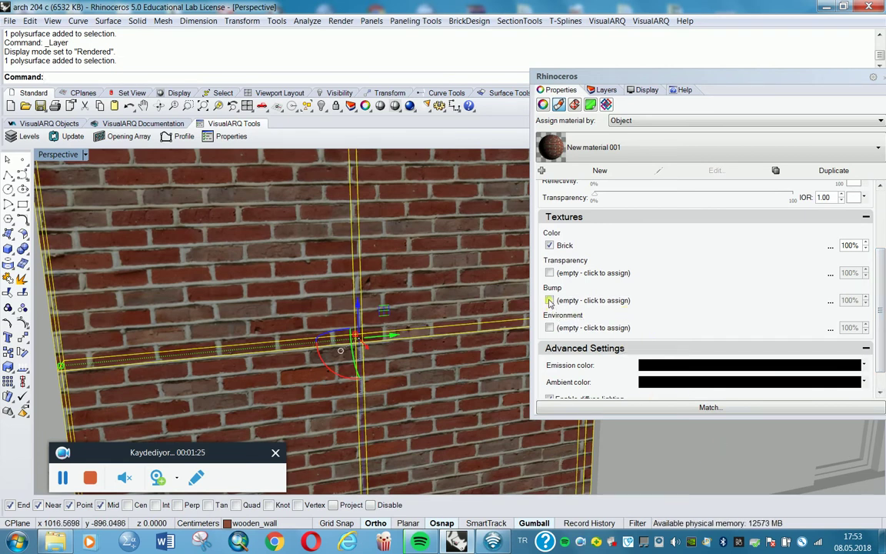
{"action": "left_click", "coordinate": [614, 301]}
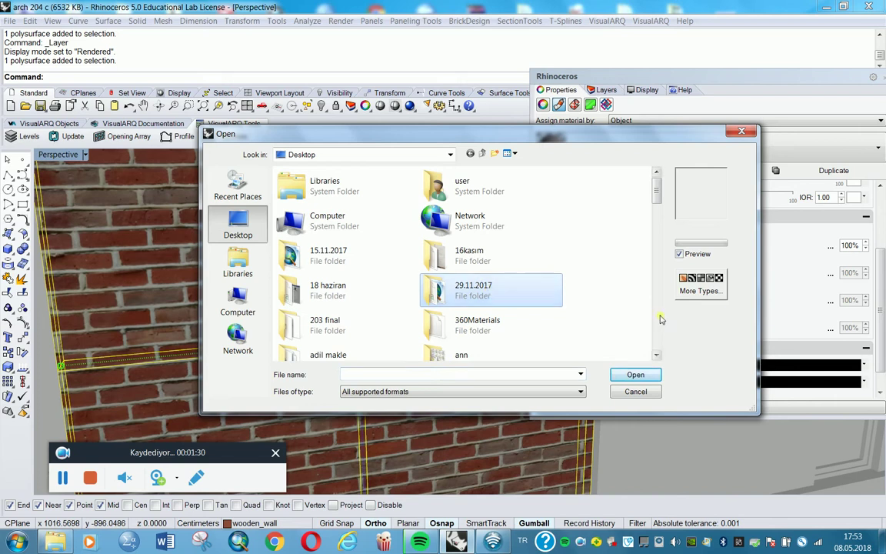
{"action": "scroll", "coordinate": [660, 318], "scroll_direction": "down", "scroll_amount": 5}
{"action": "key", "text": "b"}
{"action": "key", "text": "b"}
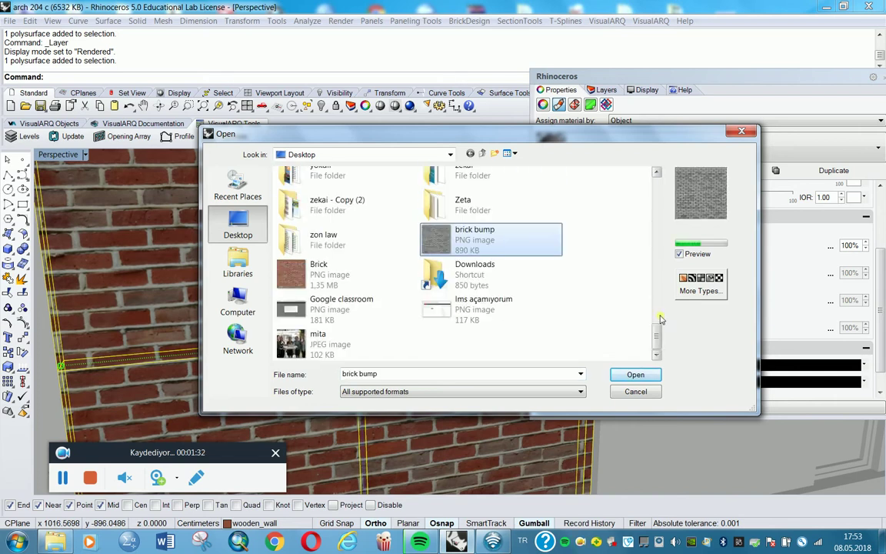
{"action": "left_click", "coordinate": [633, 373]}
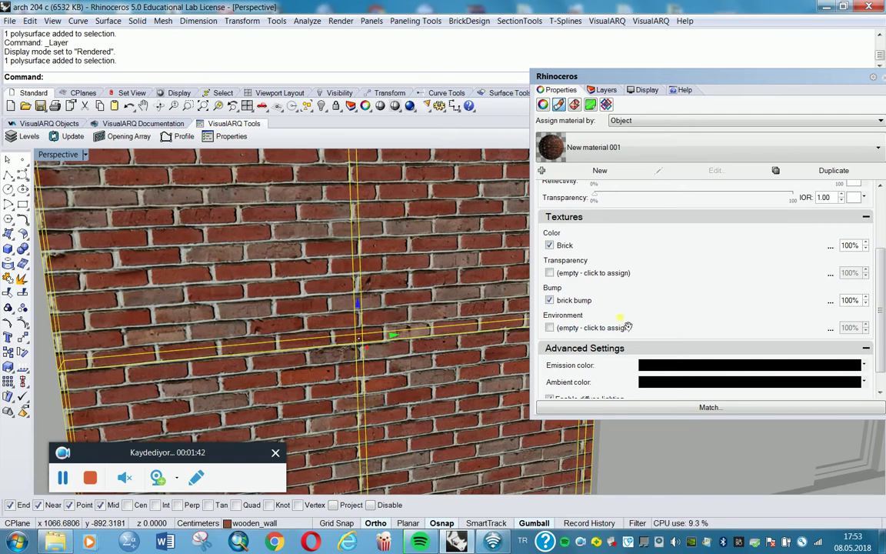
- Set the brick bump strength to 20% and compare the wall with the bump texture disabled and re-enabled
{"action": "scroll", "coordinate": [881, 307], "scroll_direction": "down", "scroll_amount": 1}
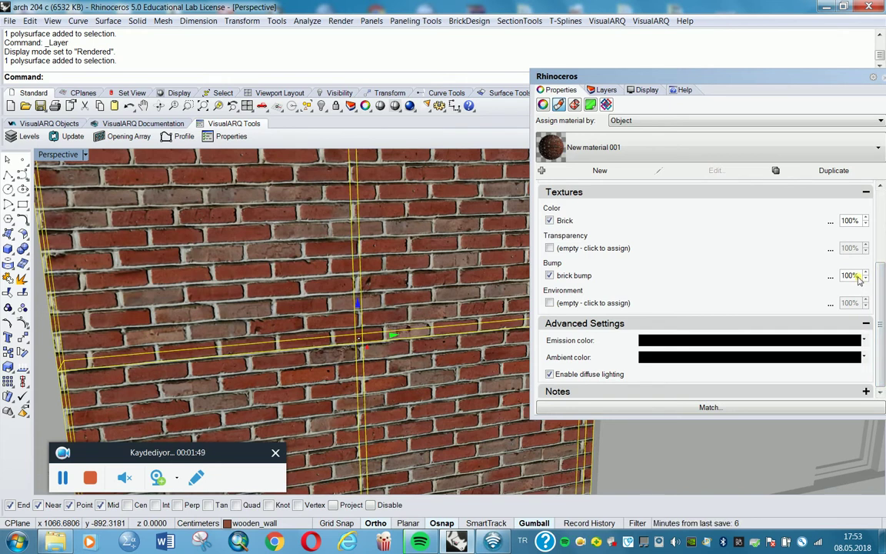
{"action": "left_click_drag", "start_coordinate": [865, 281], "coordinate": [871, 316]}
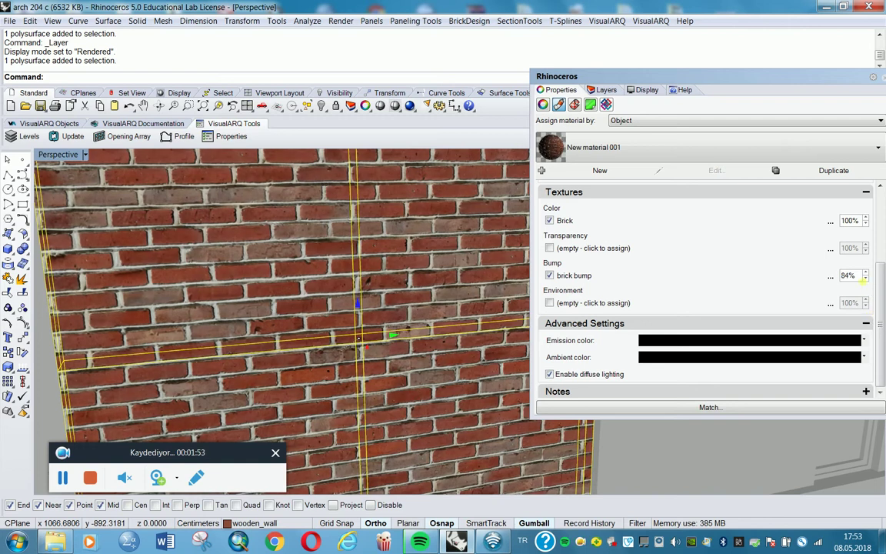
{"action": "type", "text": "20"}
{"action": "key", "text": "Return"}
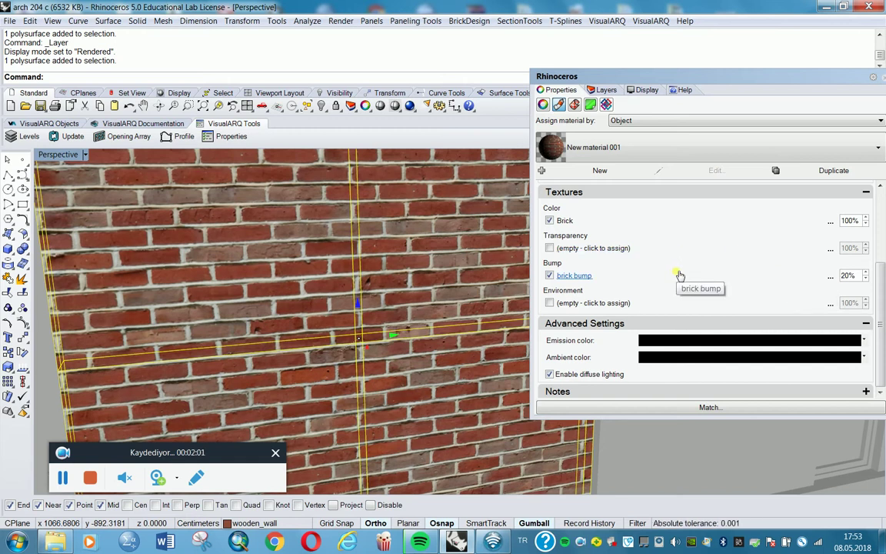
{"action": "left_click", "coordinate": [549, 276]}
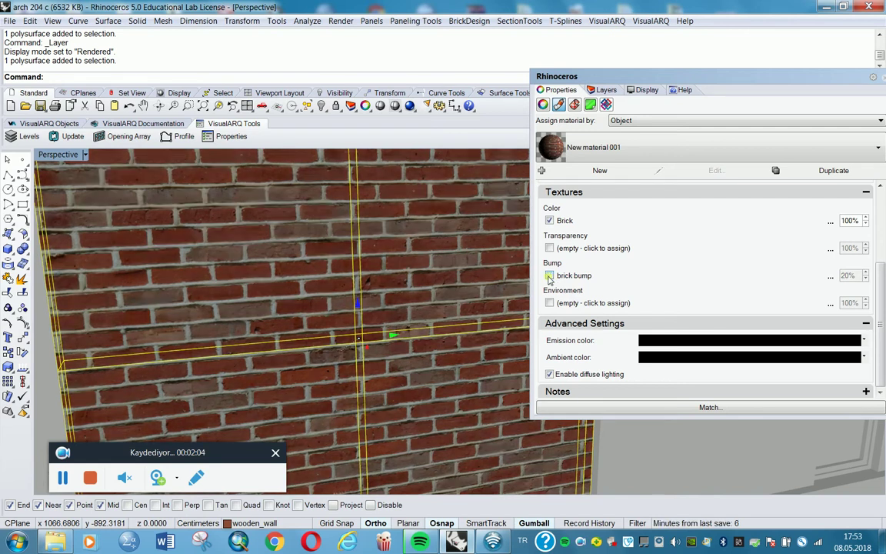
{"action": "left_click", "coordinate": [549, 276]}
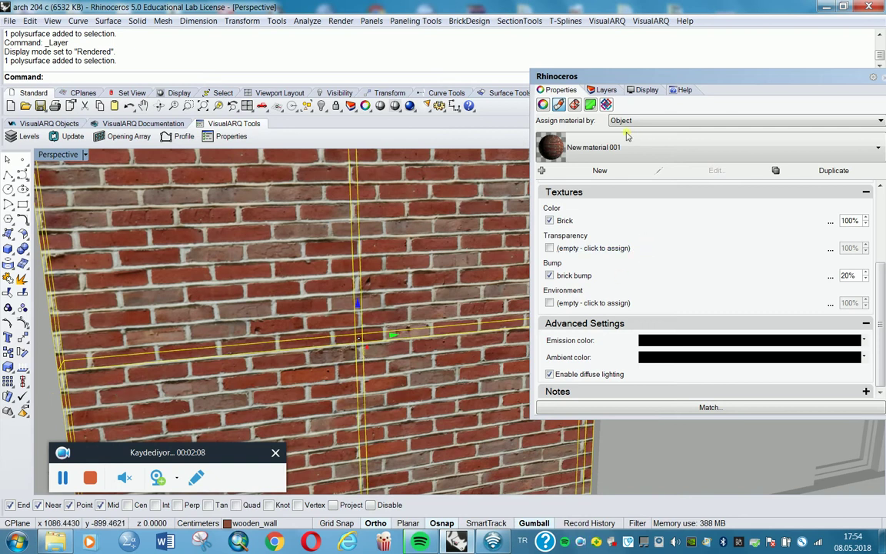
- Apply a capped box mapping to the brick wall panel using its bounding box and the World coordinate system
{"action": "left_click", "coordinate": [574, 105]}
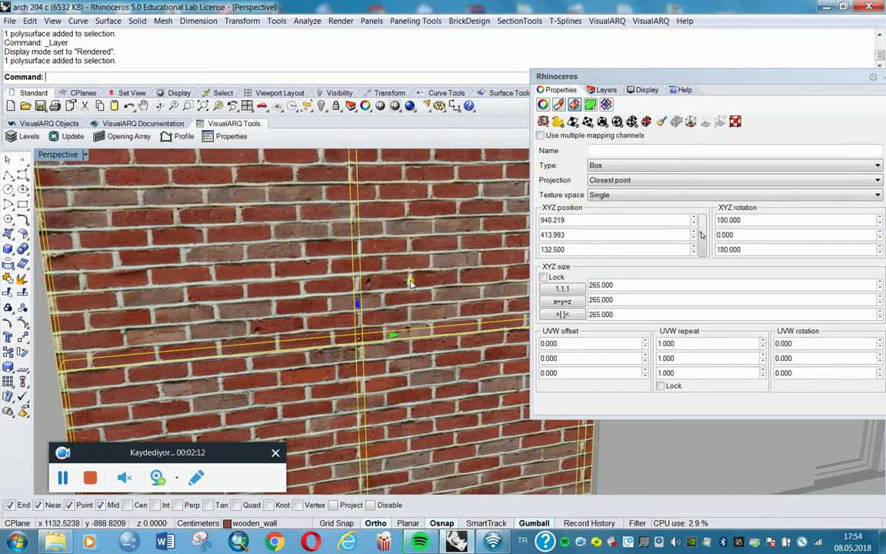
{"action": "scroll", "coordinate": [410, 284], "scroll_direction": "down", "scroll_amount": 5}
{"action": "scroll", "coordinate": [452, 356], "scroll_direction": "up", "scroll_amount": 2}
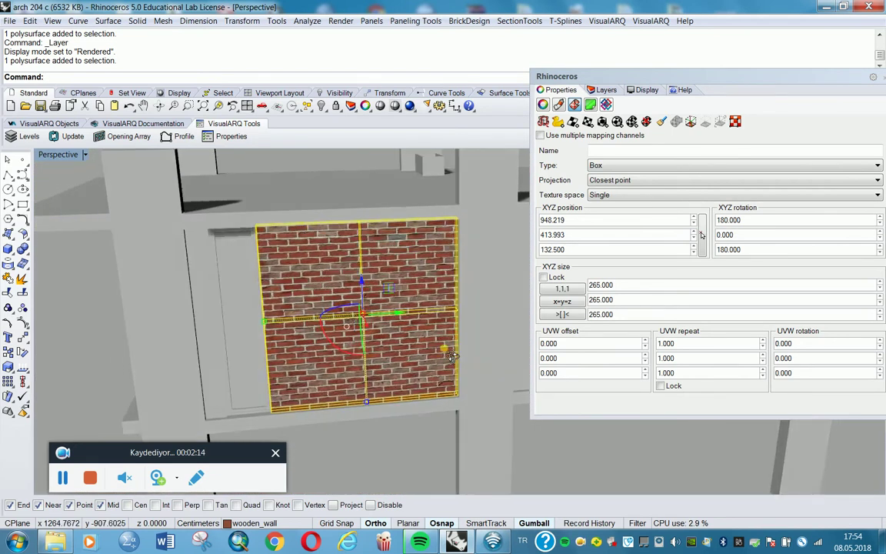
{"action": "right_click_drag", "start_coordinate": [452, 356], "coordinate": [401, 333]}
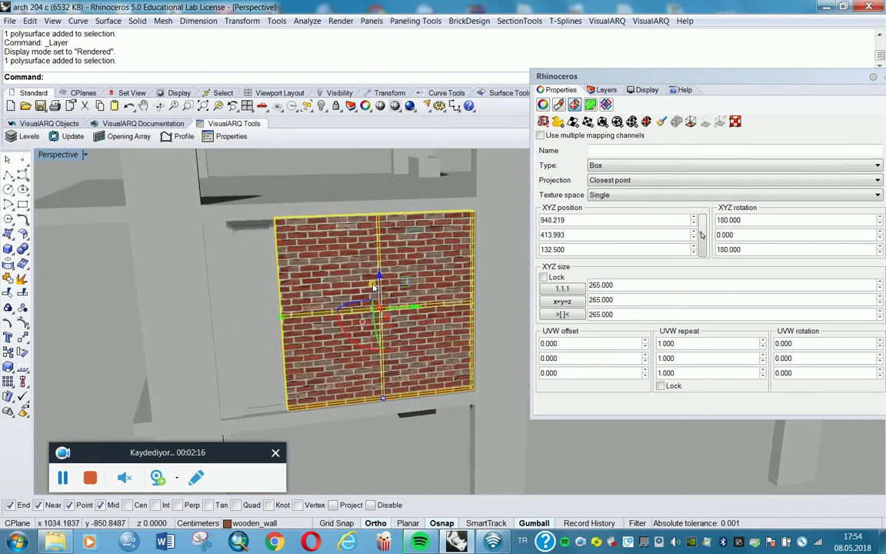
{"action": "scroll", "coordinate": [375, 286], "scroll_direction": "up", "scroll_amount": 5}
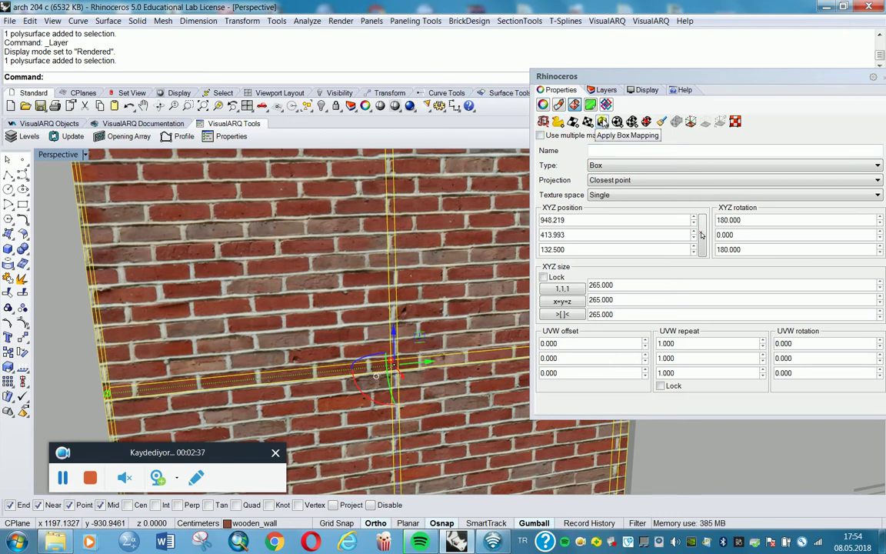
{"action": "left_click", "coordinate": [602, 122]}
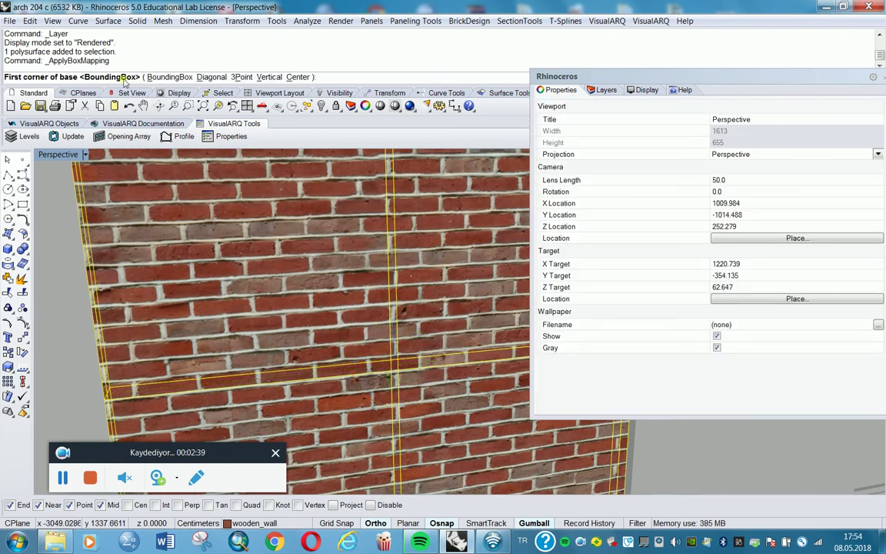
{"action": "left_click", "coordinate": [165, 77]}
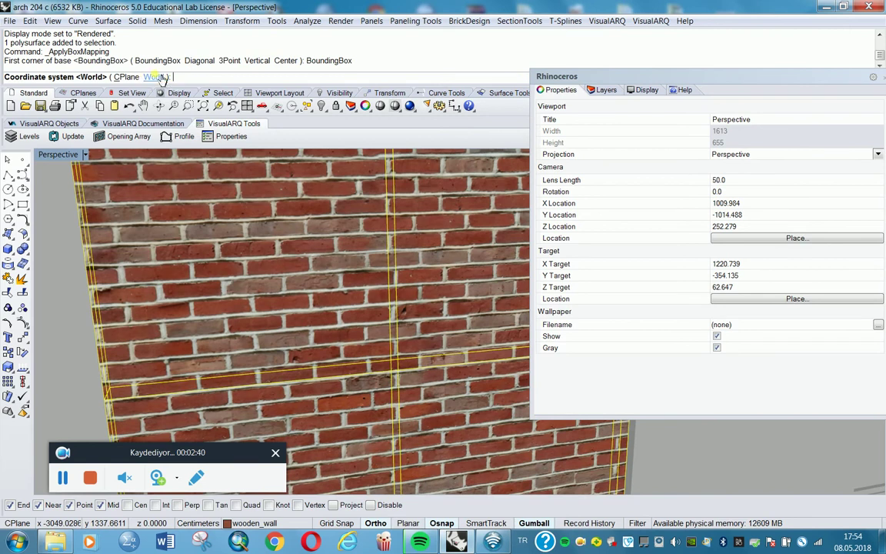
{"action": "left_click", "coordinate": [154, 77]}
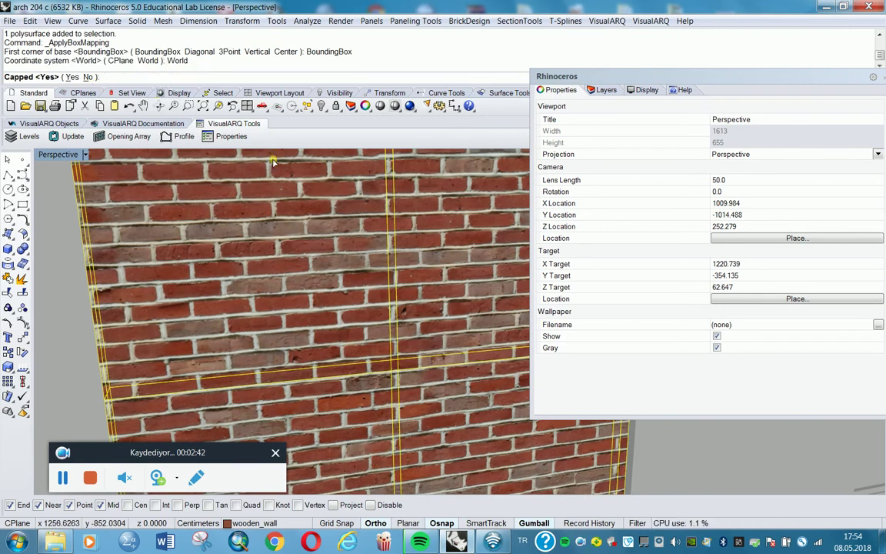
{"action": "key", "text": "Return"}
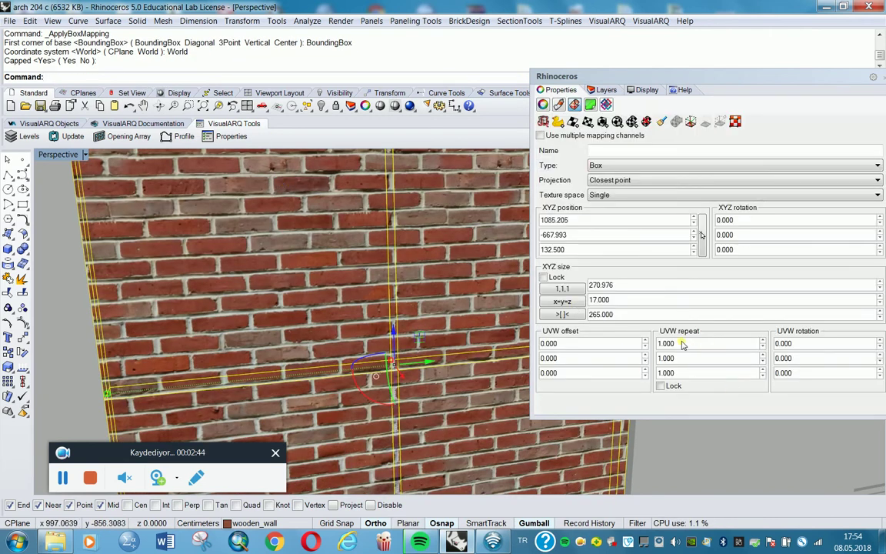
- Set the UVW repeat of the brick panel's box mapping to 2 in all three directions
{"action": "double_click", "coordinate": [667, 344]}
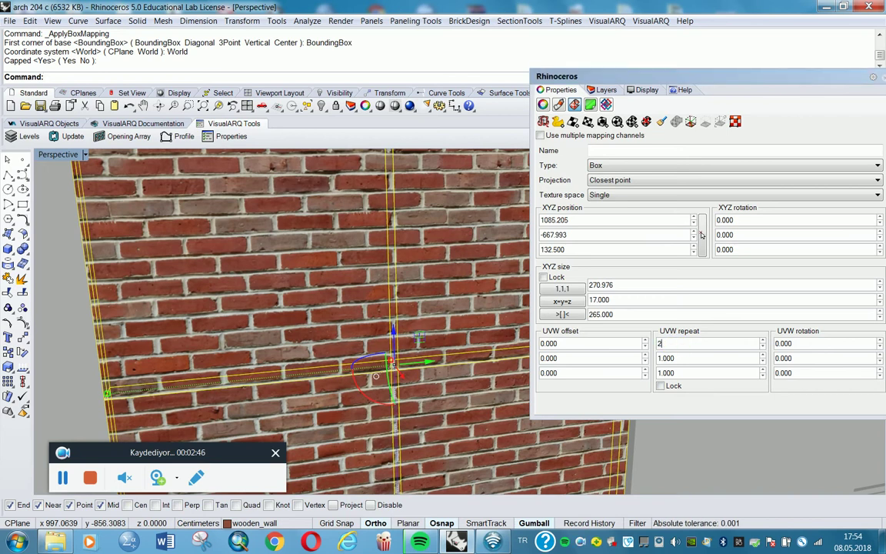
{"action": "type", "text": "2"}
{"action": "key", "text": "Return"}
{"action": "double_click", "coordinate": [692, 358]}
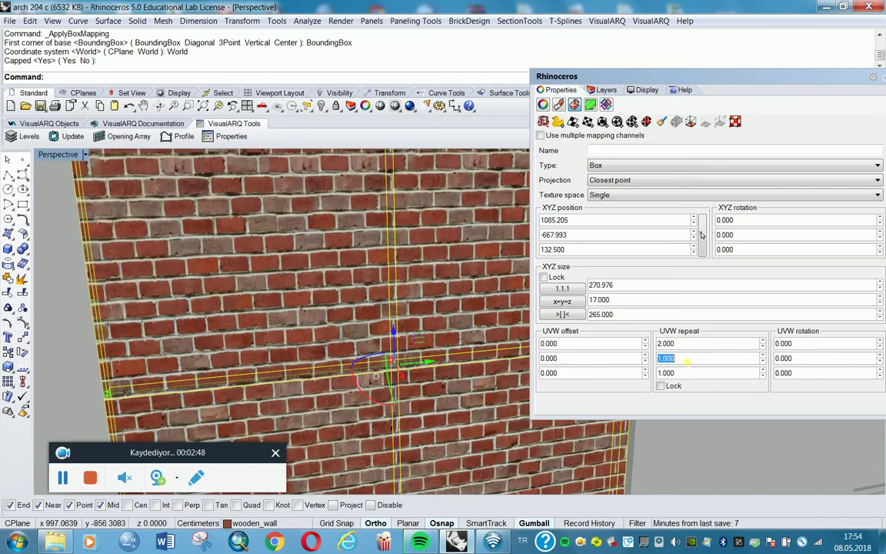
{"action": "type", "text": "2"}
{"action": "key", "text": "Return"}
{"action": "double_click", "coordinate": [696, 372]}
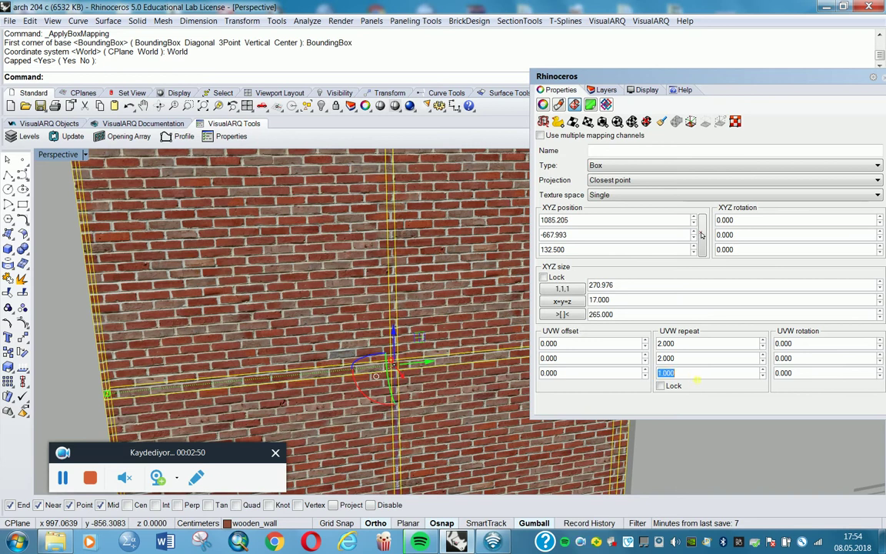
{"action": "type", "text": "2"}
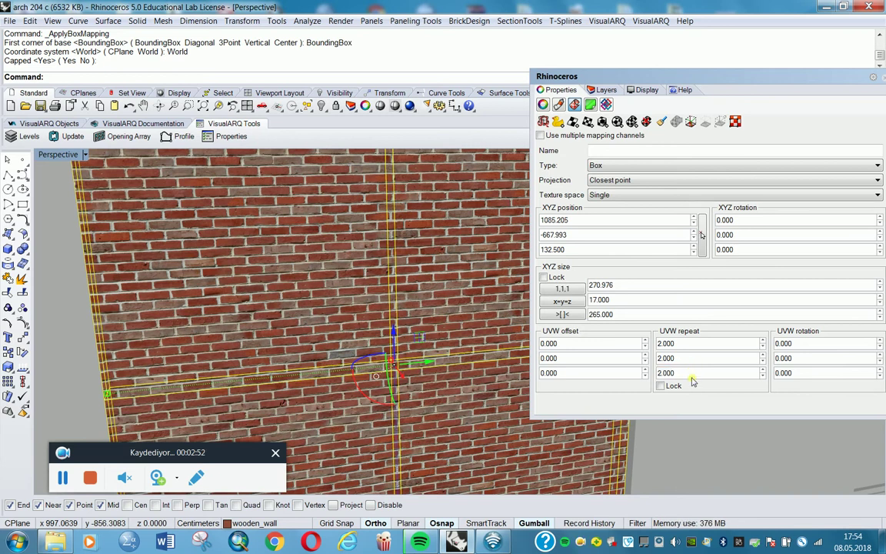
- Set the V and W repeats of the brick mapping back to 1
{"action": "double_click", "coordinate": [689, 373]}
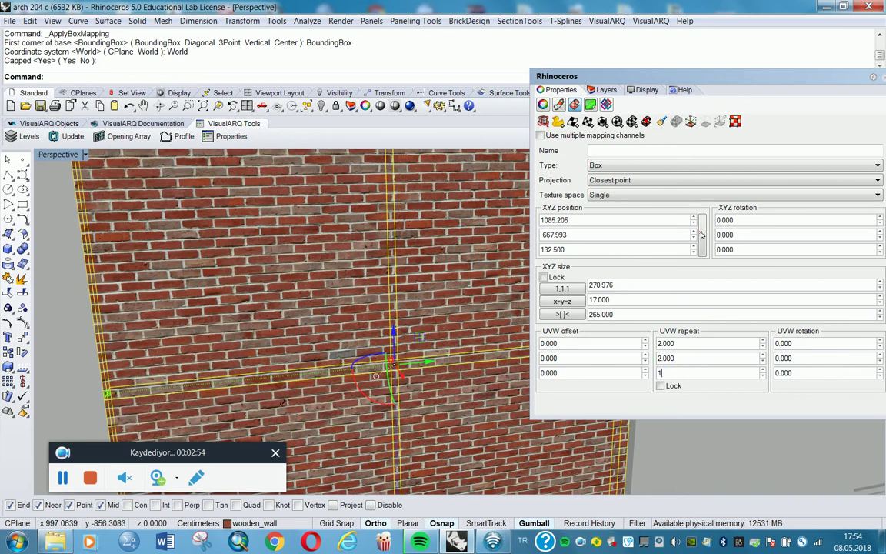
{"action": "type", "text": "1"}
{"action": "key", "text": "Return"}
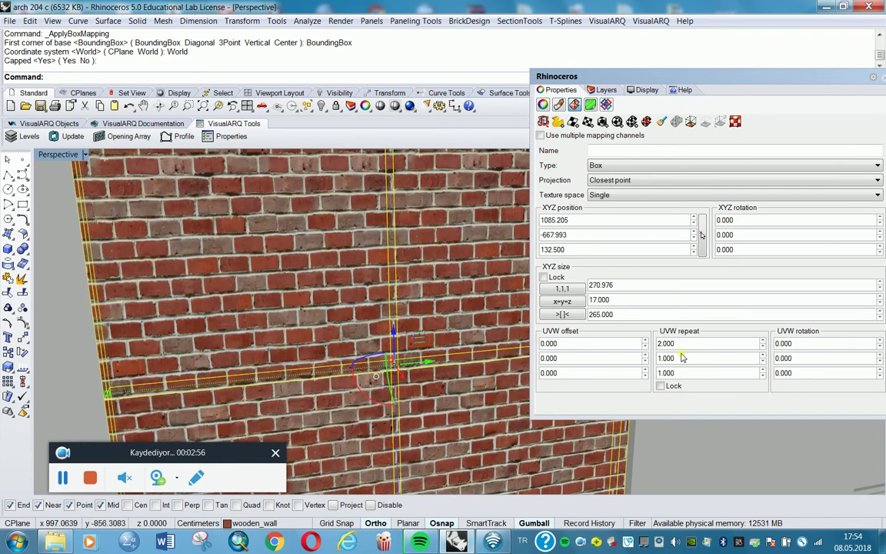
- Try a U repeat of 3 on the brick mapping and return it to 1
{"action": "double_click", "coordinate": [686, 343]}
{"action": "type", "text": "3"}
{"action": "key", "text": "Return"}
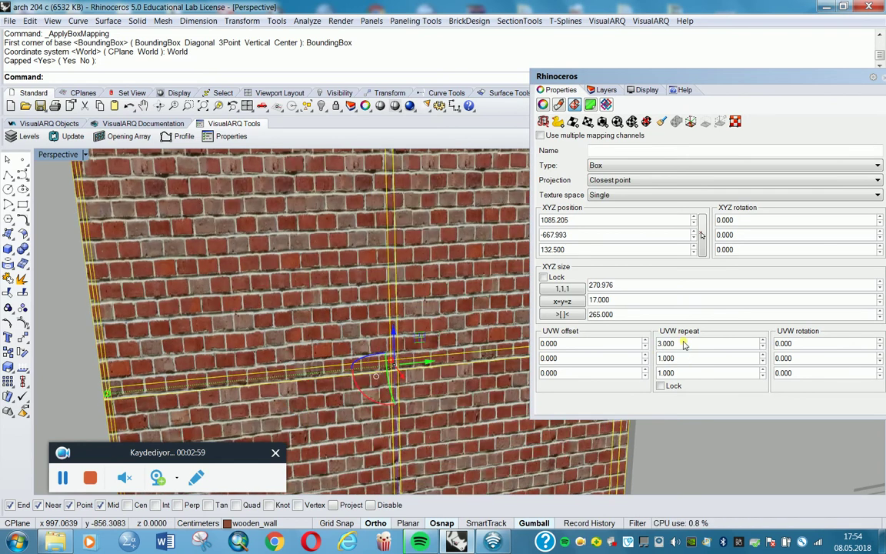
{"action": "double_click", "coordinate": [688, 346]}
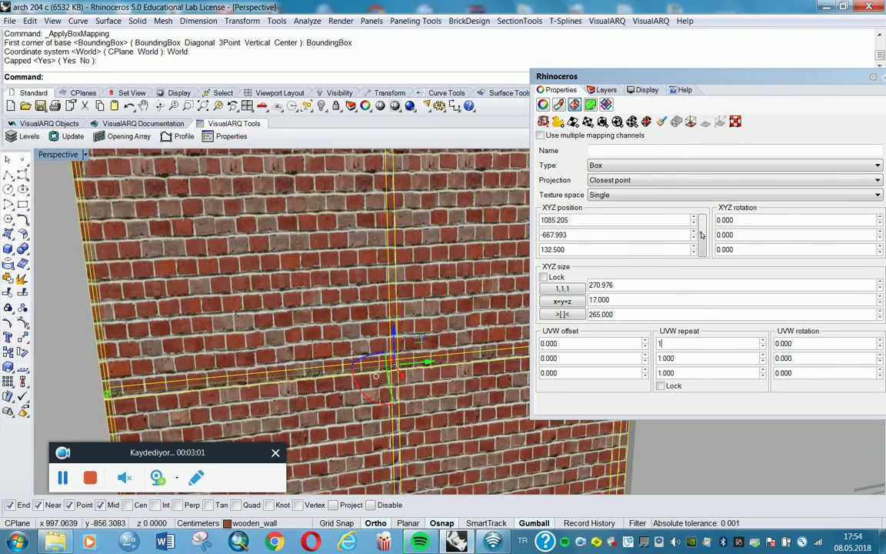
- Try a U rotation of 90 on the brick mapping and set it back to 0
{"action": "double_click", "coordinate": [810, 344]}
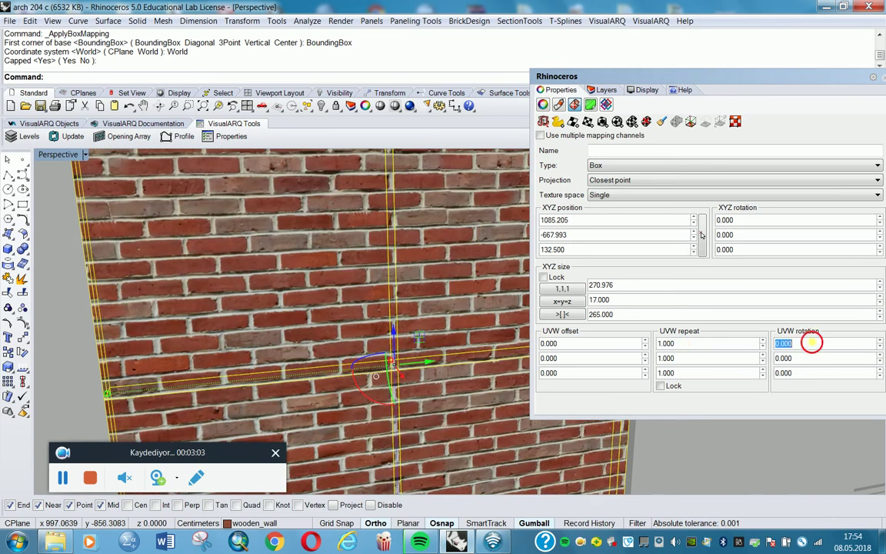
{"action": "type", "text": "90"}
{"action": "key", "text": "Return"}
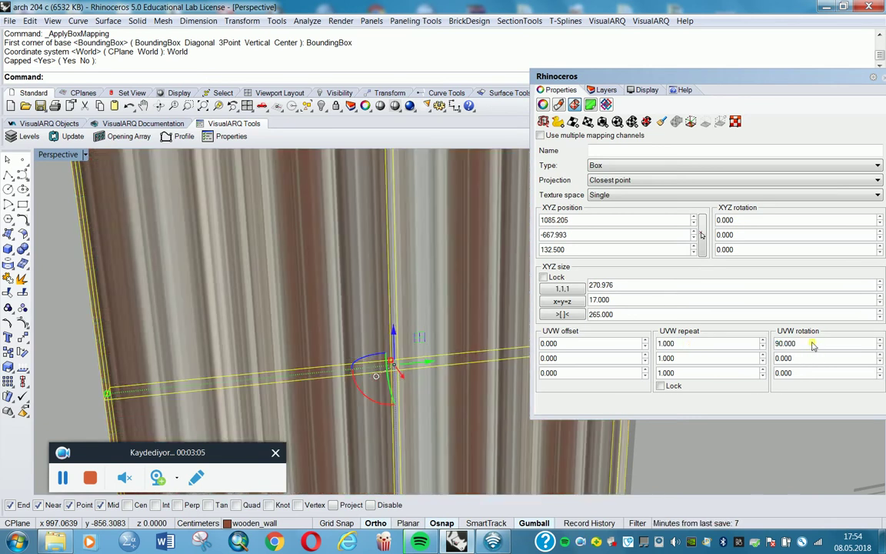
{"action": "double_click", "coordinate": [810, 343]}
{"action": "type", "text": "0"}
{"action": "key", "text": "Return"}
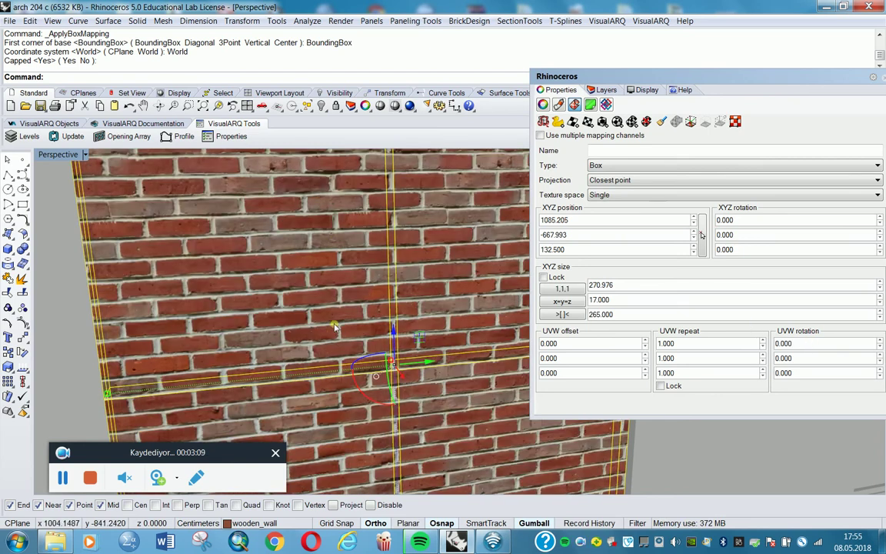
- Select the middle window glass panel on the building's end facade beside the brick wall
{"action": "left_click", "coordinate": [70, 363]}
{"action": "scroll", "coordinate": [73, 363], "scroll_direction": "down", "scroll_amount": 11}
{"action": "scroll", "coordinate": [183, 374], "scroll_direction": "down", "scroll_amount": 10}
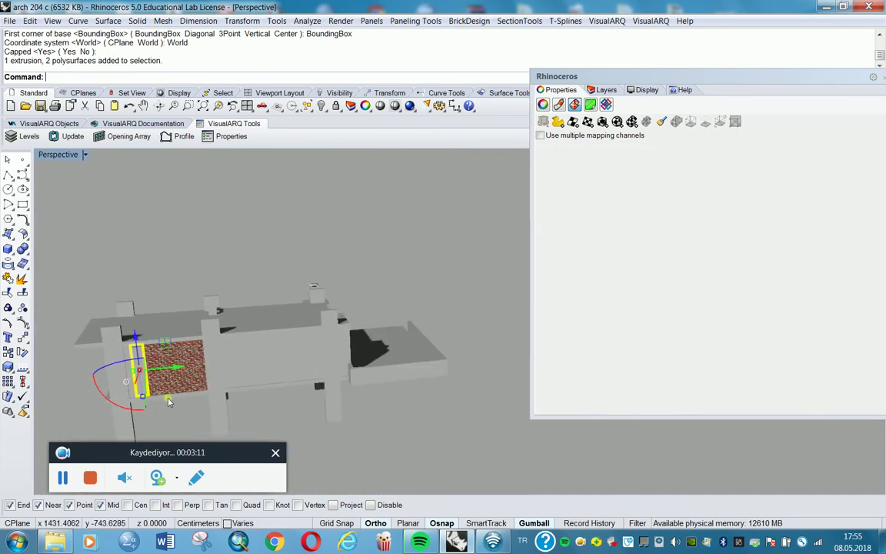
{"action": "right_click_drag", "start_coordinate": [172, 401], "coordinate": [281, 371]}
{"action": "scroll", "coordinate": [280, 369], "scroll_direction": "up", "scroll_amount": 9}
{"action": "left_click", "coordinate": [279, 368]}
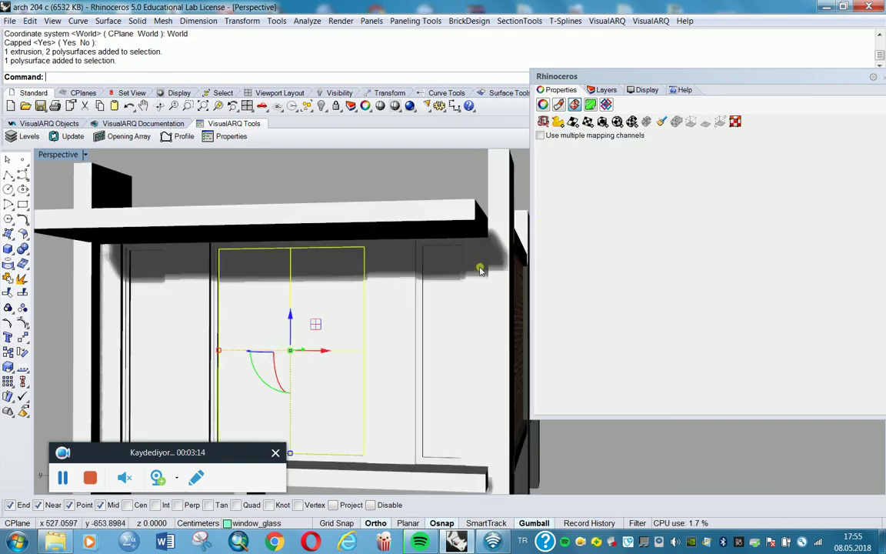
{"action": "left_click", "coordinate": [656, 471]}
{"action": "mouse_move", "coordinate": [361, 174]}
{"action": "right_mouse_down"}
{"action": "mouse_move", "coordinate": [346, 178]}
{"action": "mouse_move", "coordinate": [356, 174]}
{"action": "right_mouse_up"}
{"action": "scroll", "coordinate": [354, 189], "scroll_direction": "down", "scroll_amount": 2}
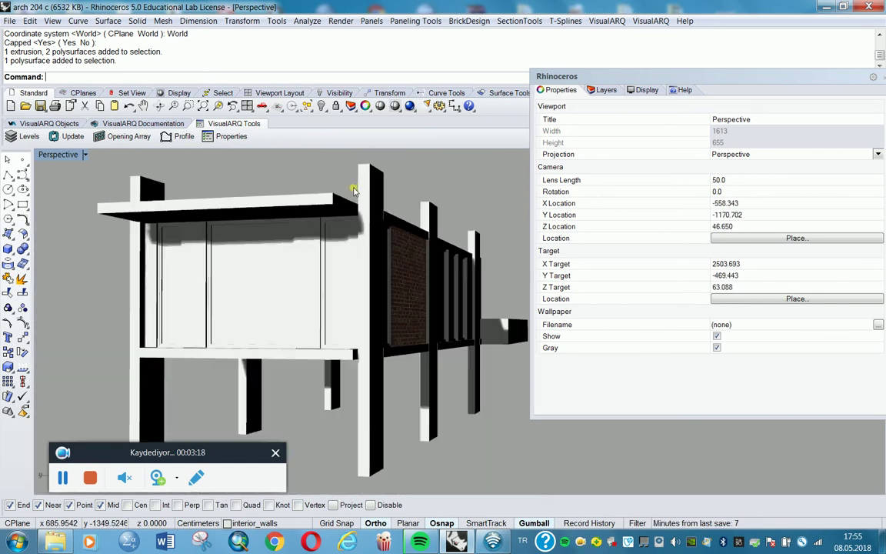
{"action": "left_click", "coordinate": [277, 270]}
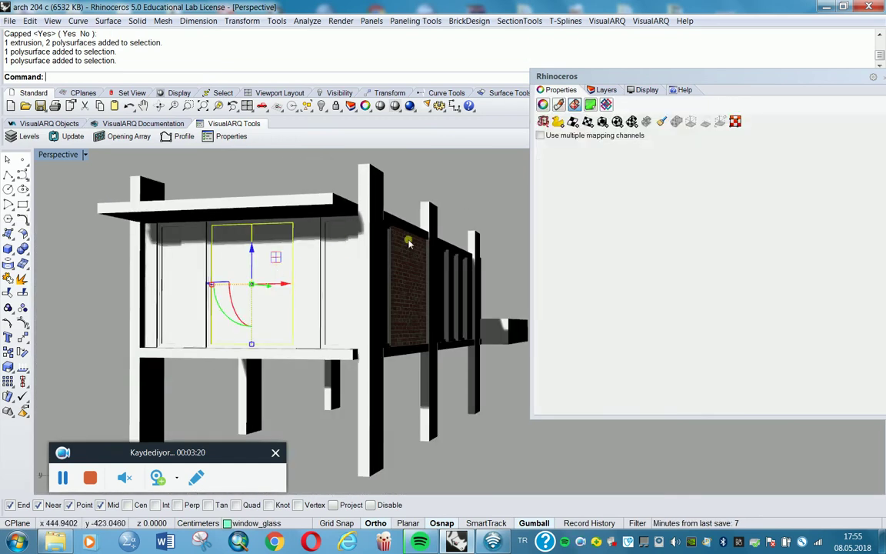